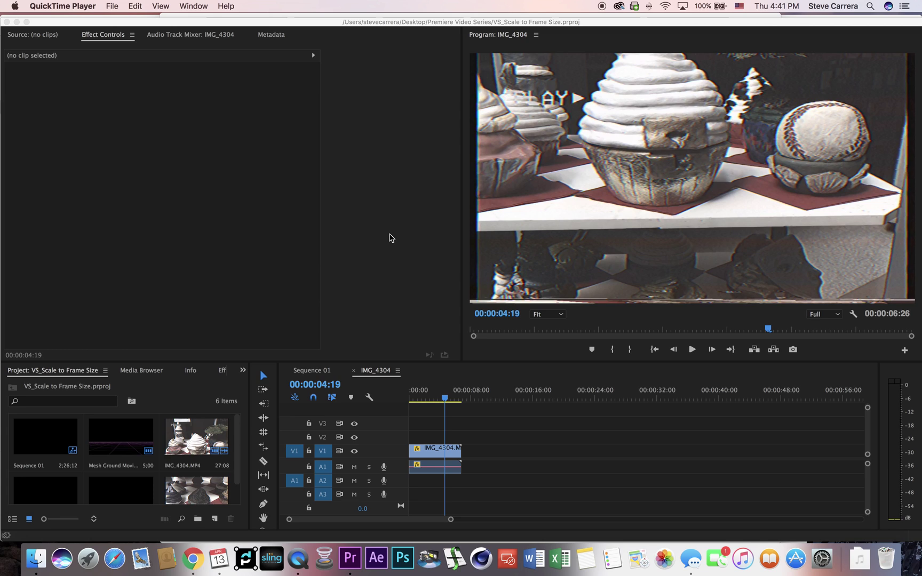
Bring the Premiere Pro window holding the IMG_4304 sequence to the front.
{"action": "left_click", "coordinate": [240, 98]}
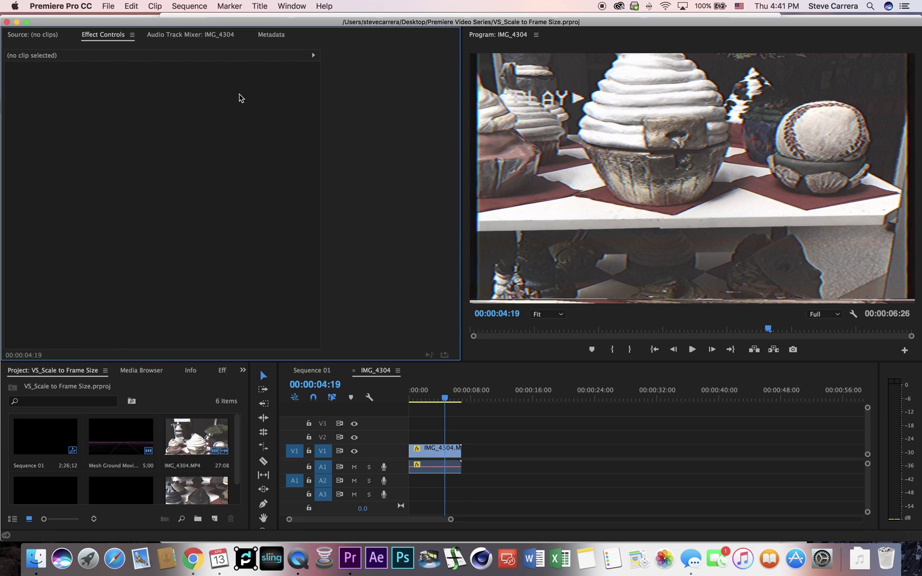
Create a new sequence, Sequence 02, accepting the default preset.
{"action": "left_click", "coordinate": [108, 6]}
{"action": "mouse_move", "coordinate": [141, 21]}
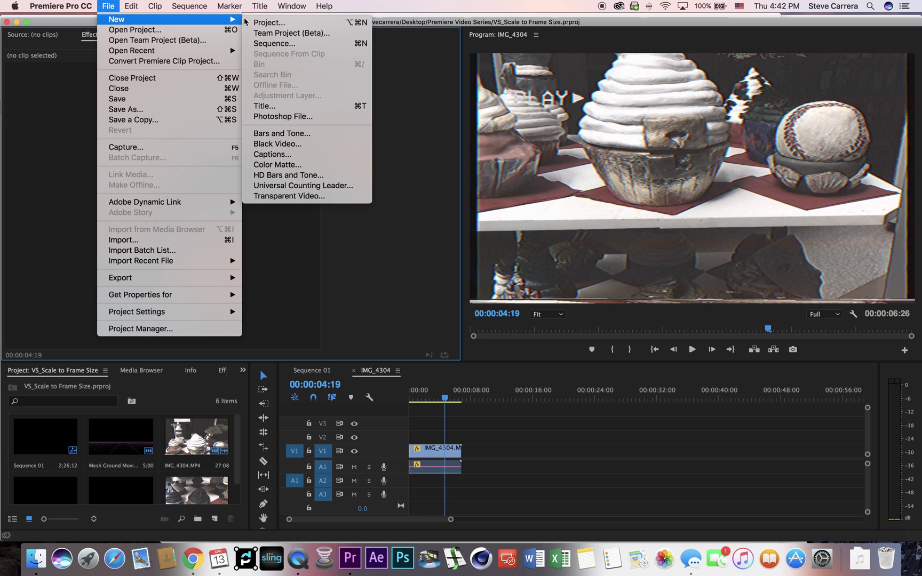
{"action": "left_click", "coordinate": [272, 43]}
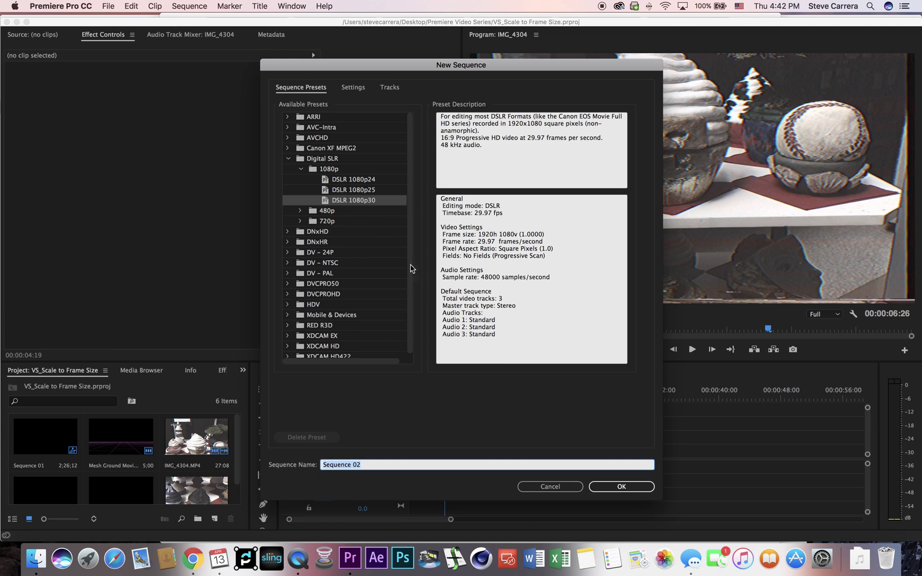
{"action": "left_click", "coordinate": [621, 486]}
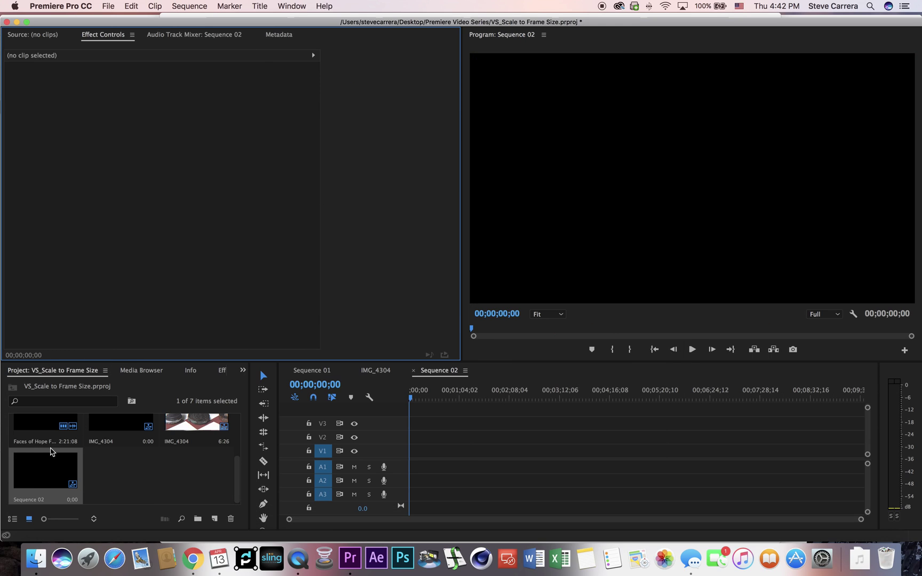
Change Sequence 02's frame size in Sequence Settings to a square 640 × 640.
{"action": "mouse_move", "coordinate": [38, 504]}
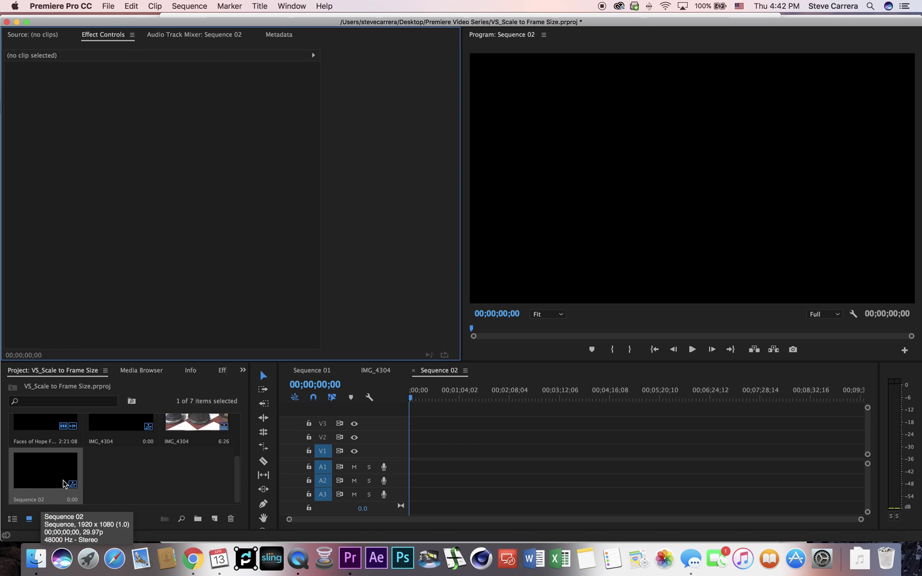
{"action": "left_click", "coordinate": [195, 5]}
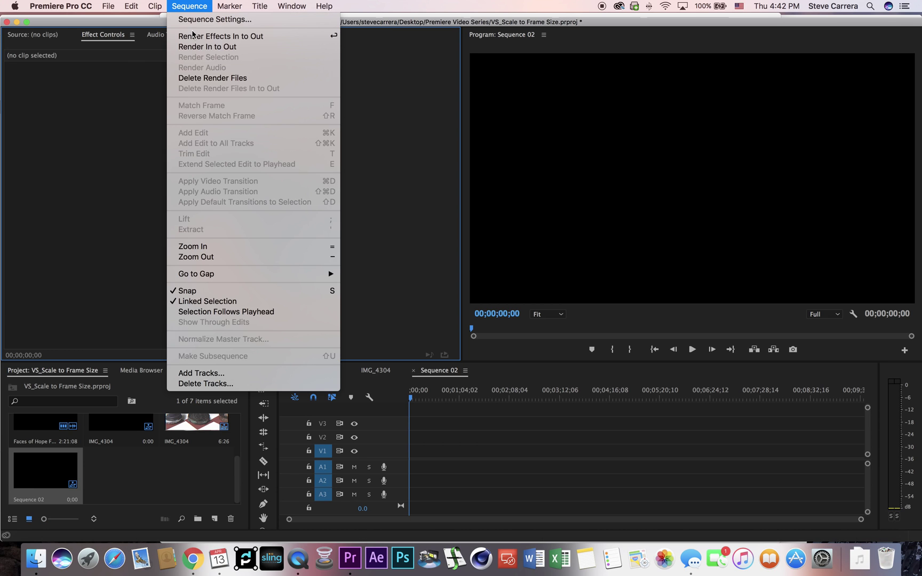
{"action": "left_click", "coordinate": [196, 21]}
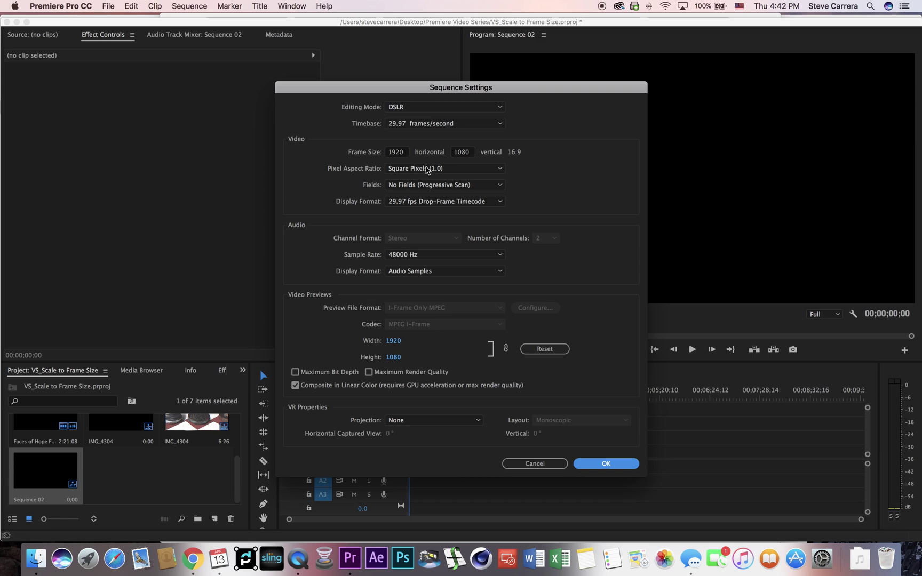
{"action": "left_click", "coordinate": [397, 152]}
{"action": "double_click", "coordinate": [396, 152]}
{"action": "type", "text": "640"}
{"action": "key", "text": "Tab"}
{"action": "type", "text": "6"}
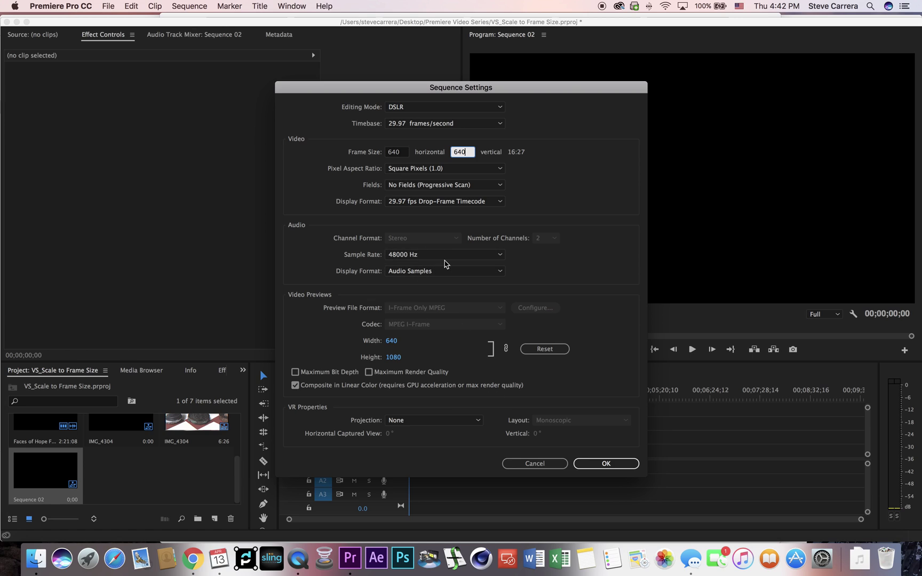
{"action": "left_click", "coordinate": [606, 463]}
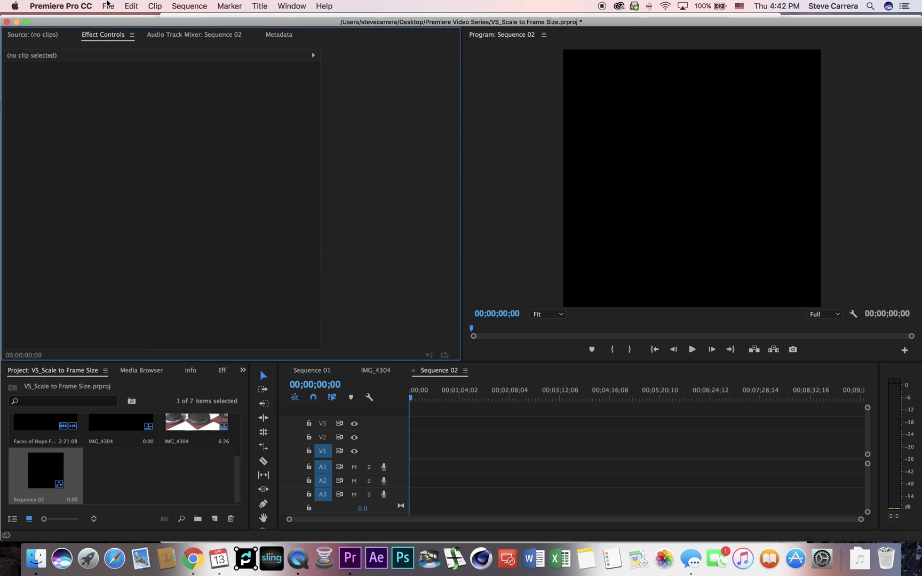
Create a new white colour matte named 'White Color'.
{"action": "left_click", "coordinate": [107, 6]}
{"action": "mouse_move", "coordinate": [113, 20]}
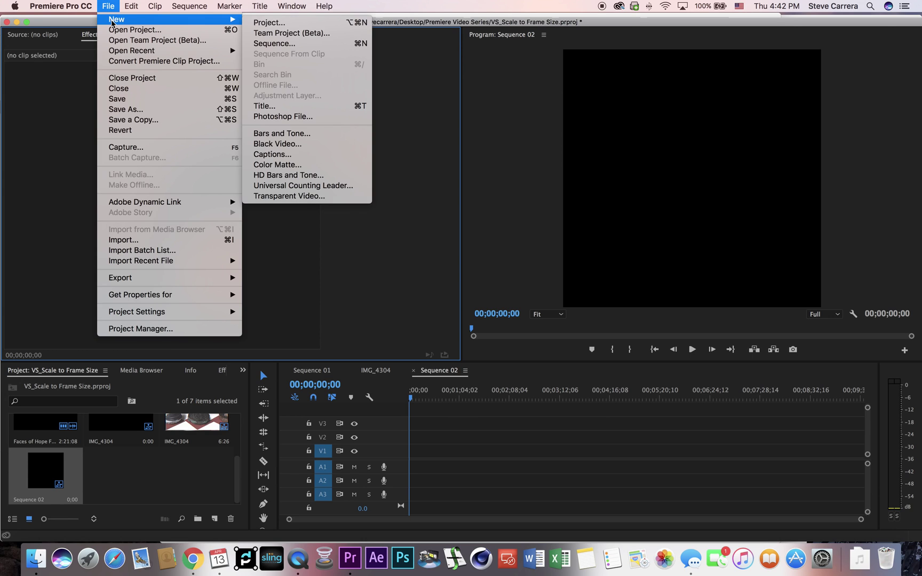
{"action": "left_click", "coordinate": [331, 166]}
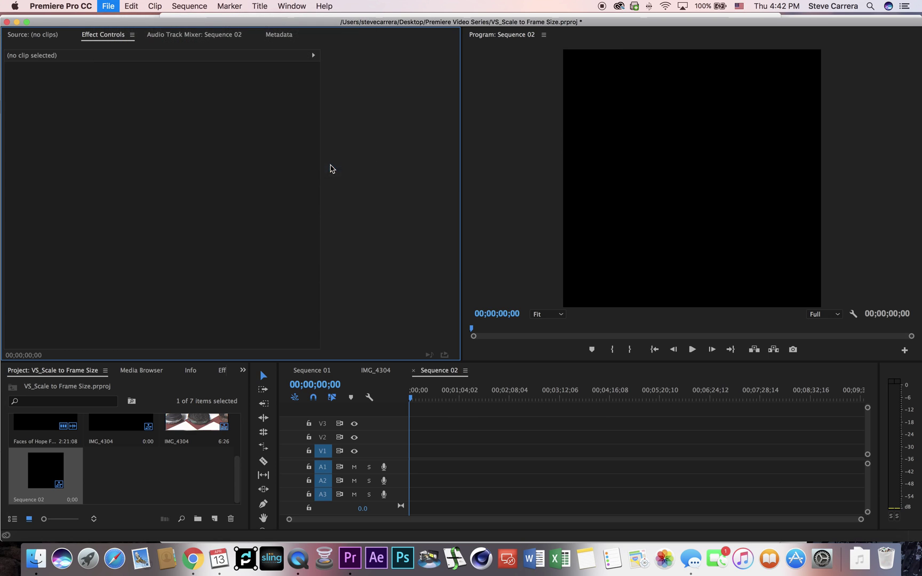
{"action": "left_click", "coordinate": [531, 323]}
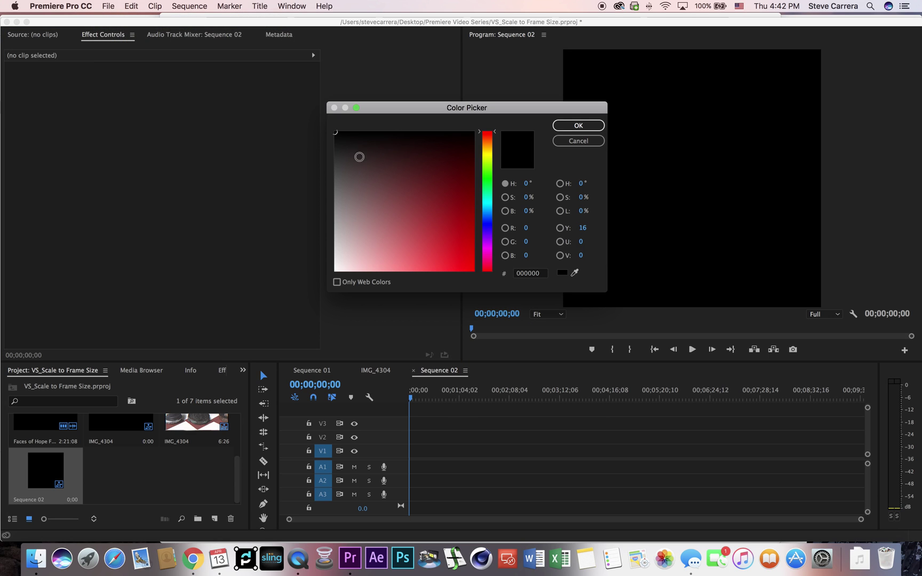
{"action": "left_click_drag", "start_coordinate": [336, 136], "coordinate": [337, 269]}
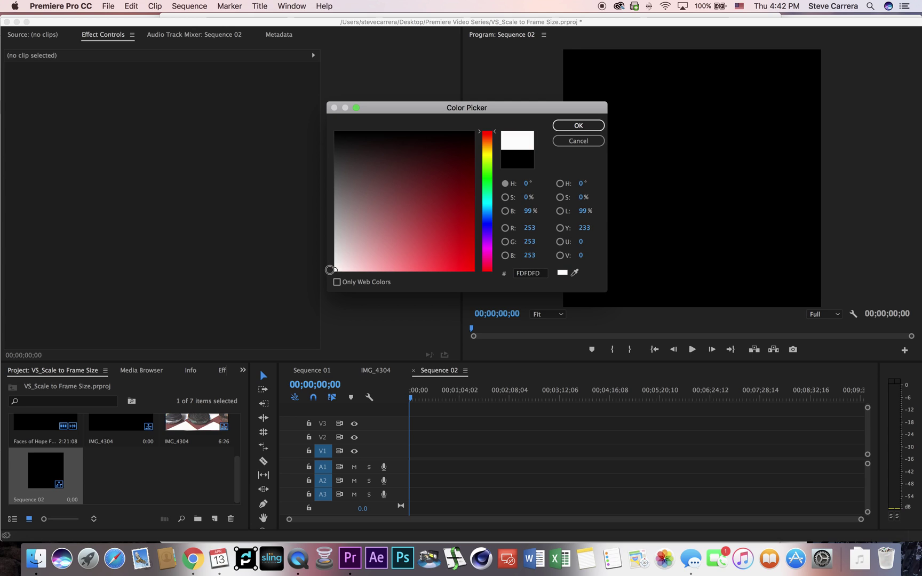
{"action": "left_click", "coordinate": [582, 125]}
{"action": "type", "text": "White Color"}
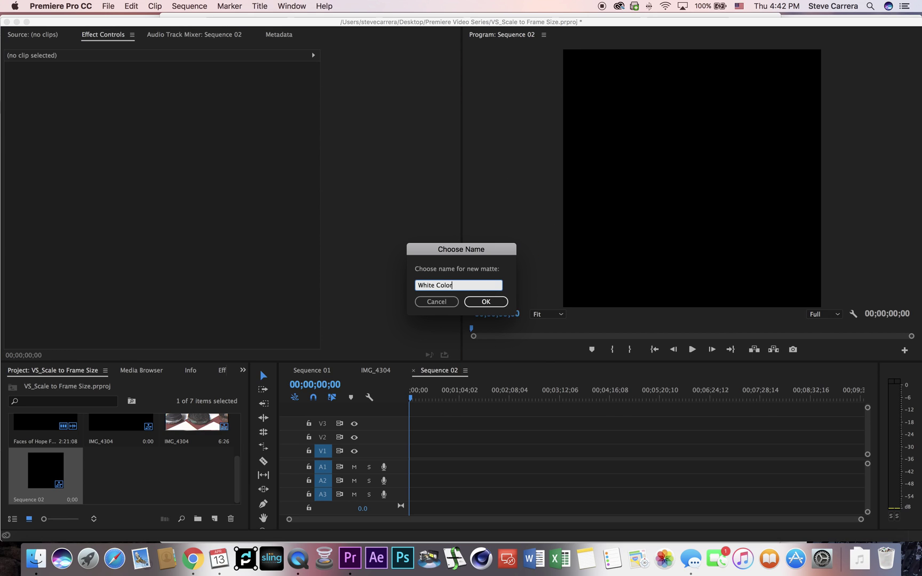
{"action": "key", "text": "Return"}
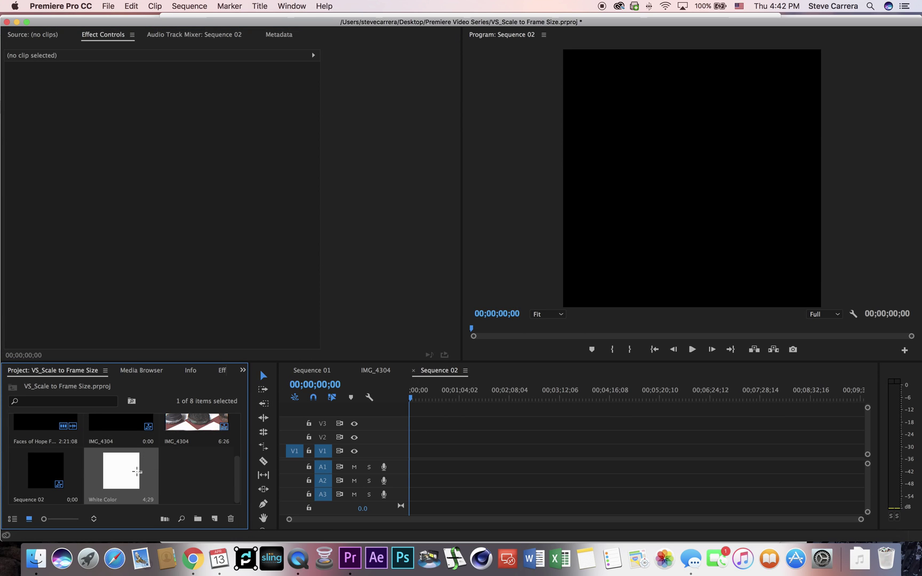
Place the White Color matte at the start of V1 and zoom the timeline to it.
{"action": "left_click_drag", "start_coordinate": [116, 473], "coordinate": [412, 450]}
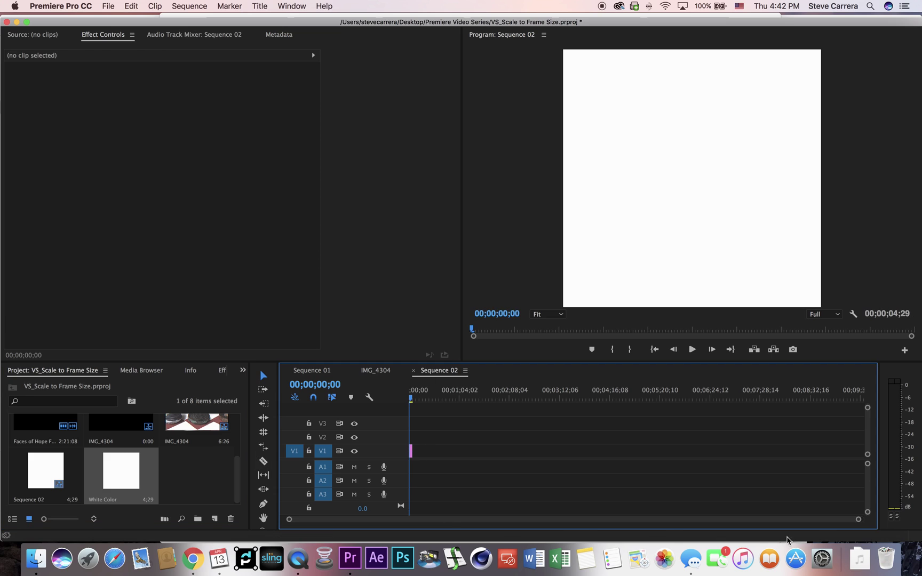
{"action": "left_click_drag", "start_coordinate": [858, 519], "coordinate": [613, 534]}
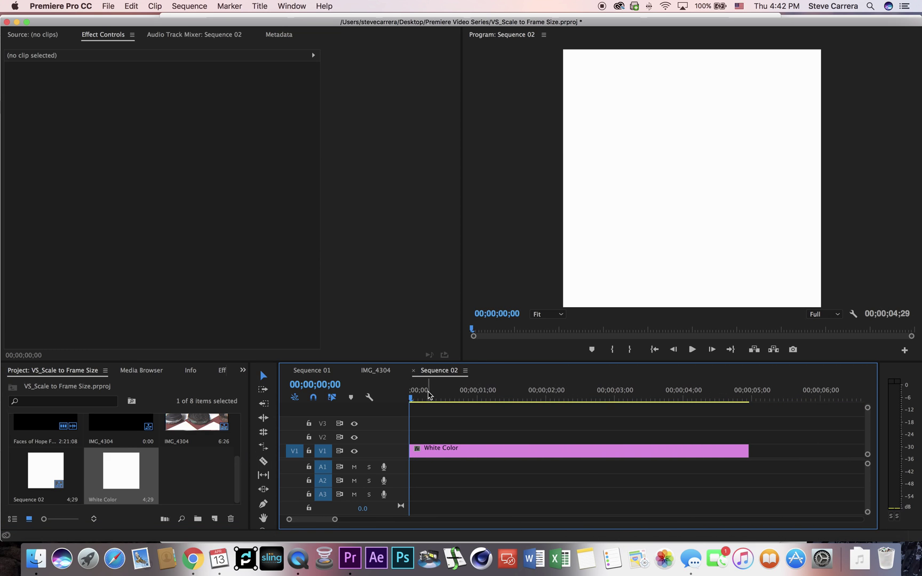
{"action": "left_click_drag", "start_coordinate": [427, 391], "coordinate": [516, 391]}
{"action": "key", "text": "Home"}
Import P1070378.MP4 from the Faces CU folder and place it on V2 above the matte.
{"action": "double_click", "coordinate": [204, 475]}
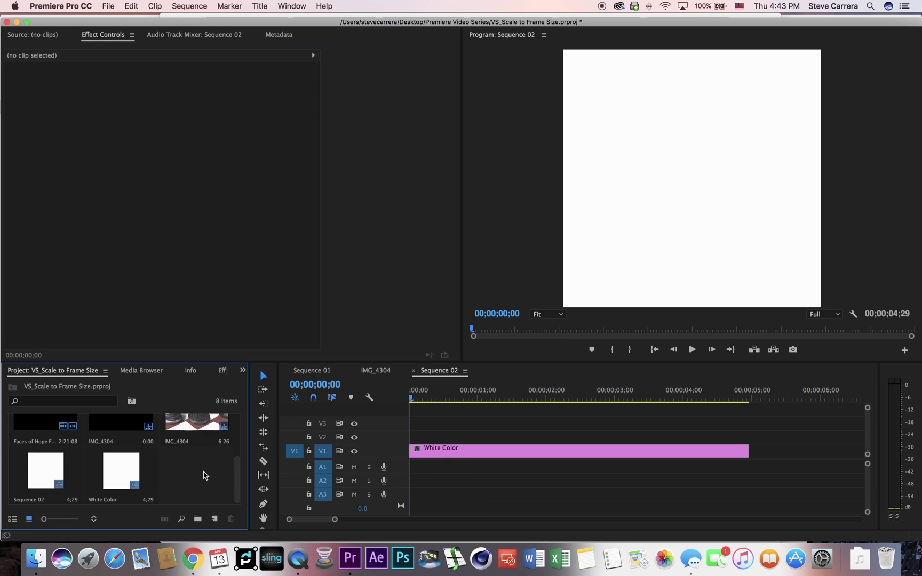
{"action": "left_click", "coordinate": [449, 105]}
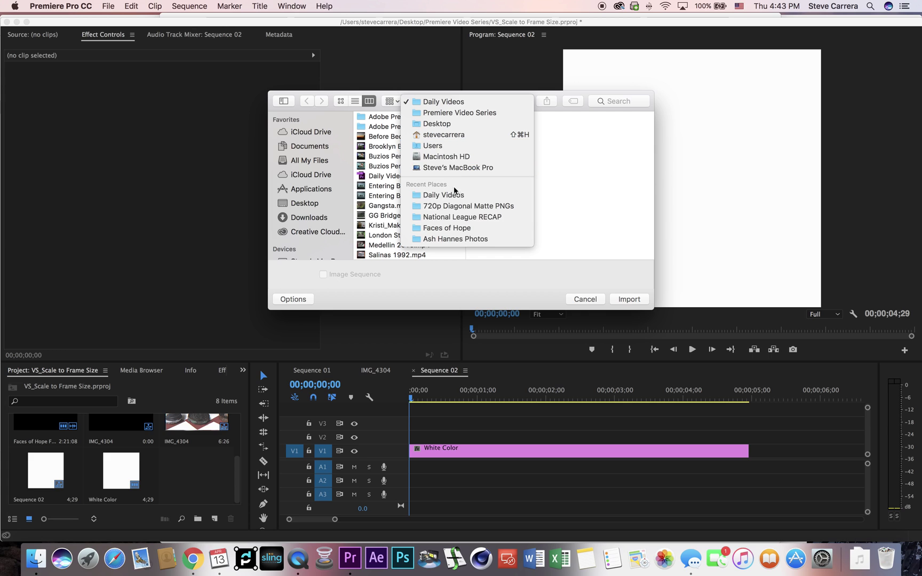
{"action": "left_click", "coordinate": [468, 228]}
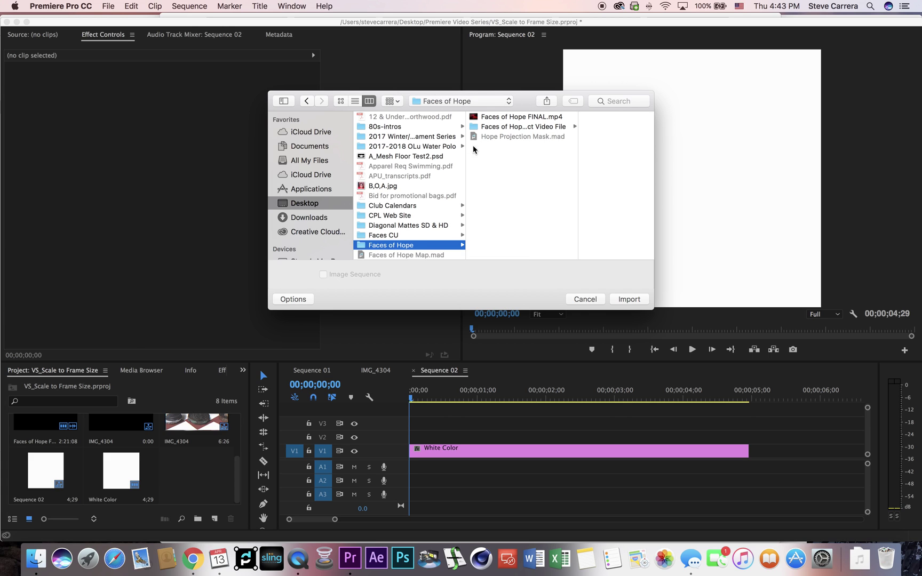
{"action": "left_click", "coordinate": [519, 128]}
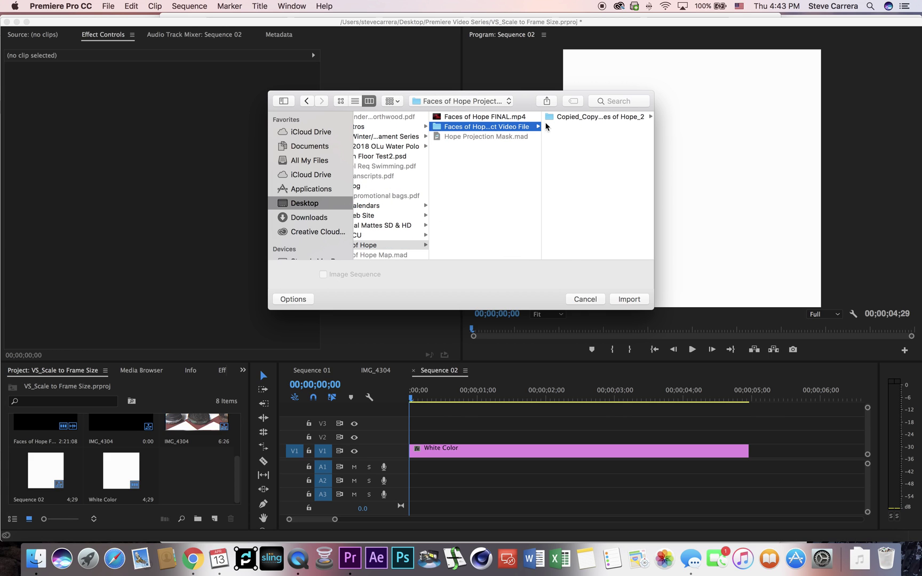
{"action": "scroll", "coordinate": [431, 229], "scroll_direction": "left", "scroll_amount": 2}
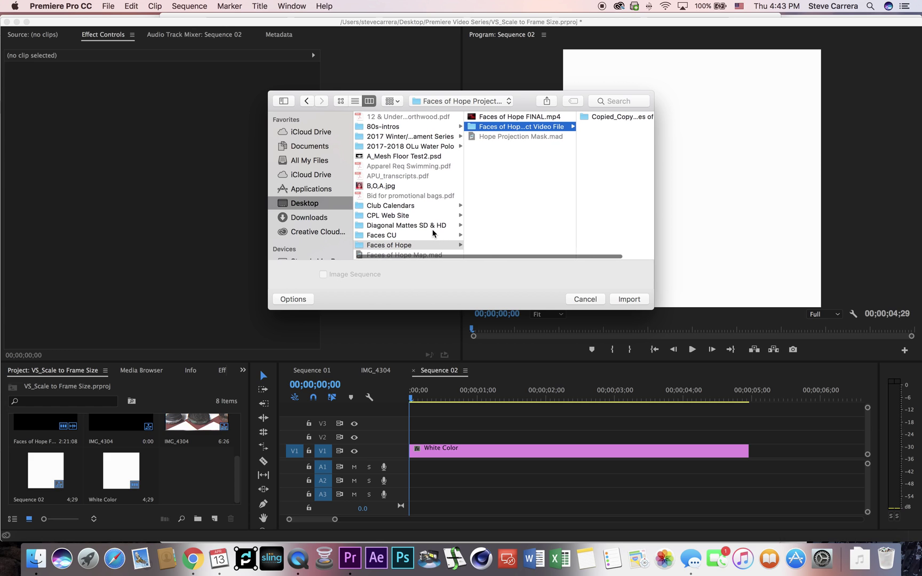
{"action": "left_click", "coordinate": [397, 235]}
{"action": "left_click", "coordinate": [504, 137]}
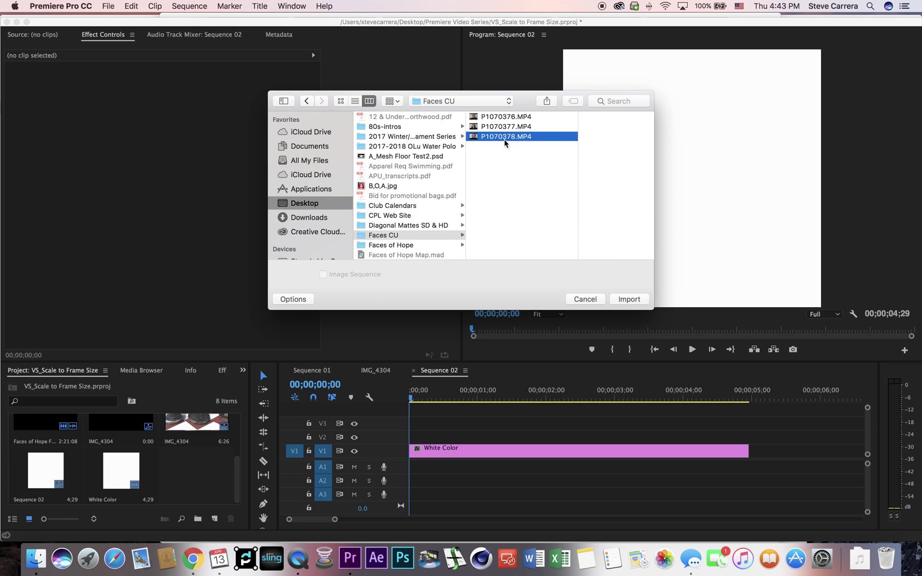
{"action": "left_click", "coordinate": [625, 298]}
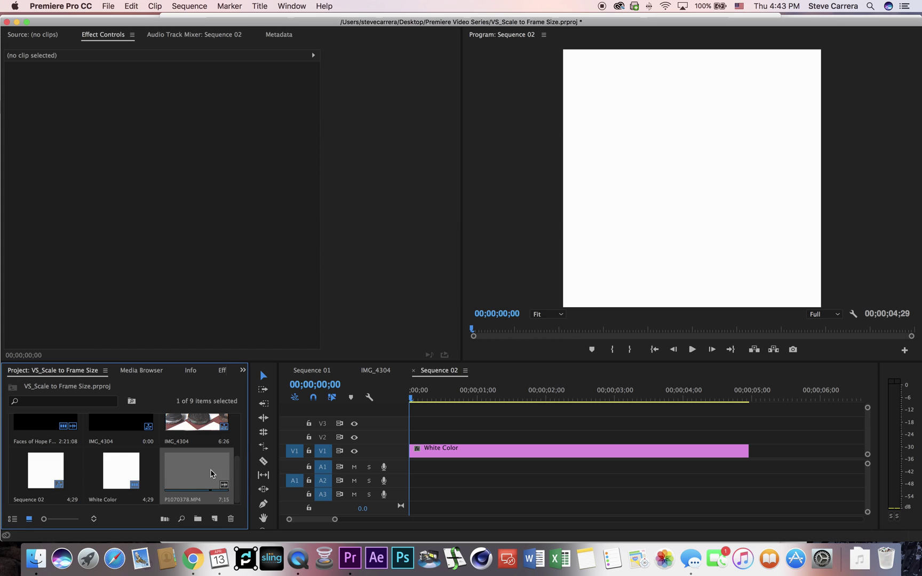
{"action": "left_click_drag", "start_coordinate": [207, 469], "coordinate": [402, 443]}
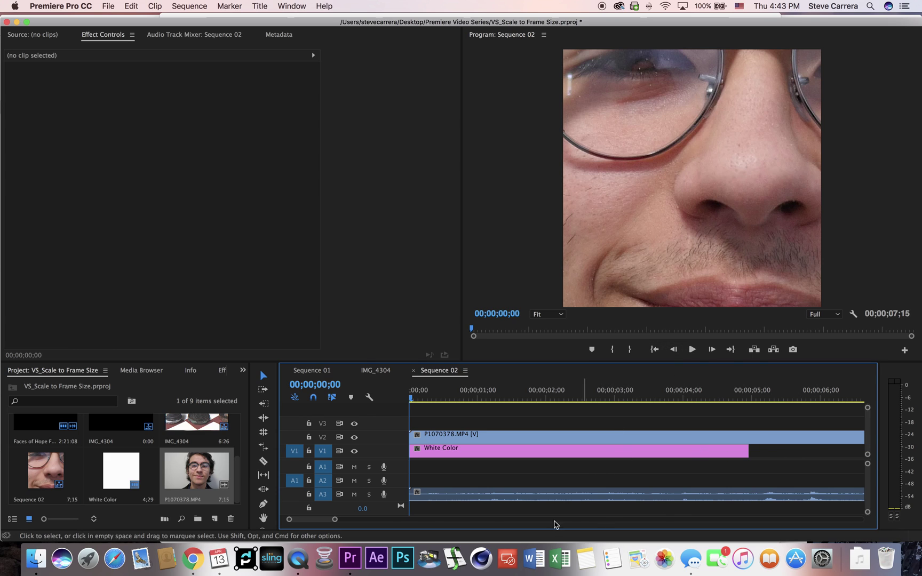
Trim P1070378.MP4 to end with the White Color matte and apply Scale to Frame Size.
{"action": "left_click_drag", "start_coordinate": [334, 520], "coordinate": [384, 519]}
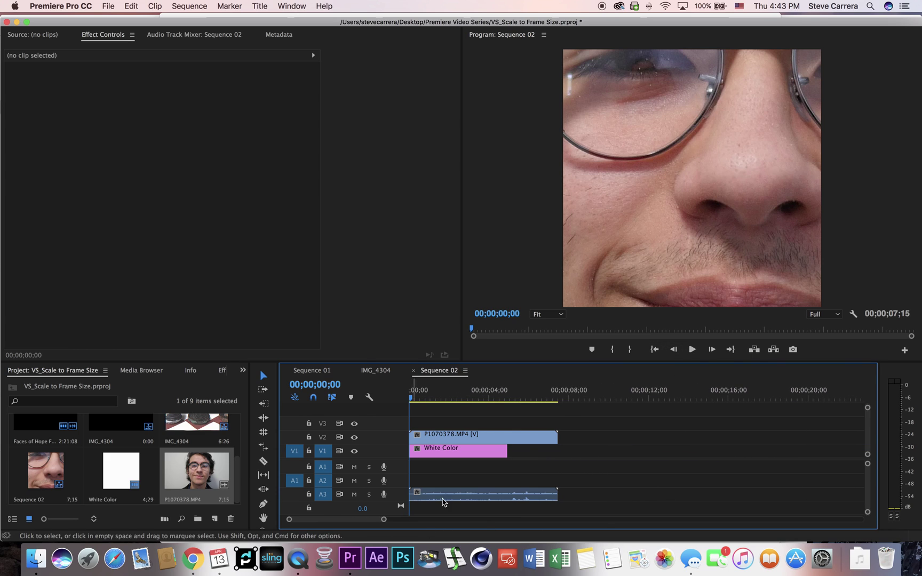
{"action": "left_click_drag", "start_coordinate": [552, 434], "coordinate": [507, 434]}
{"action": "right_click", "coordinate": [471, 436]}
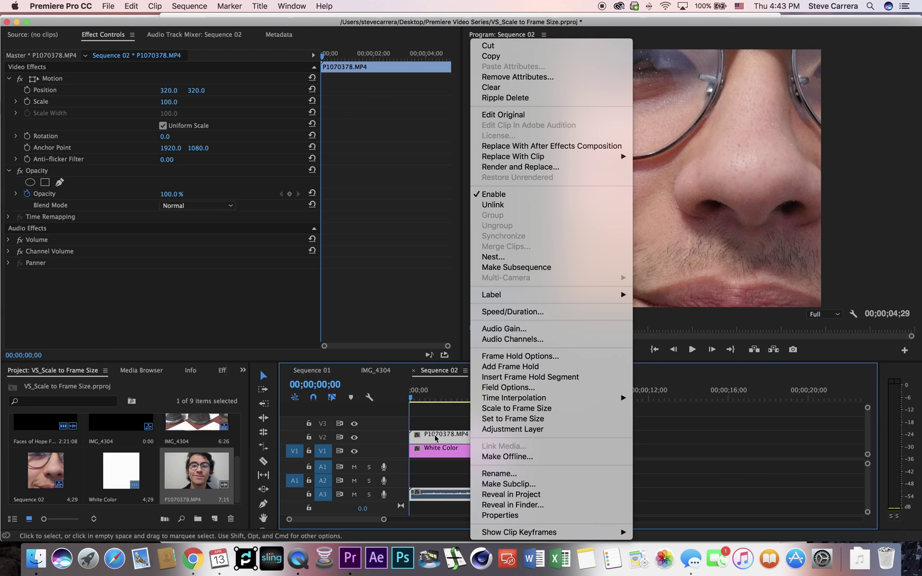
{"action": "left_click", "coordinate": [515, 410]}
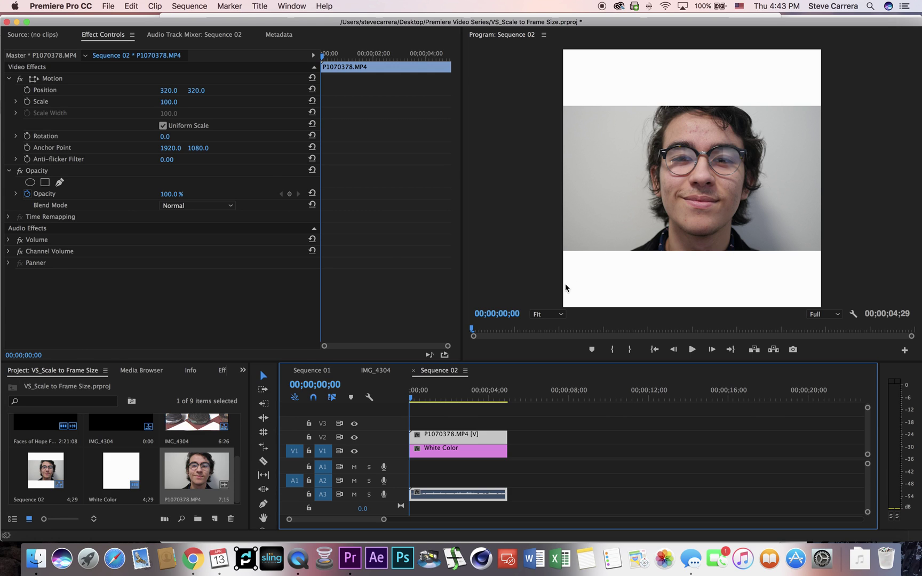
{"action": "left_click", "coordinate": [108, 5]}
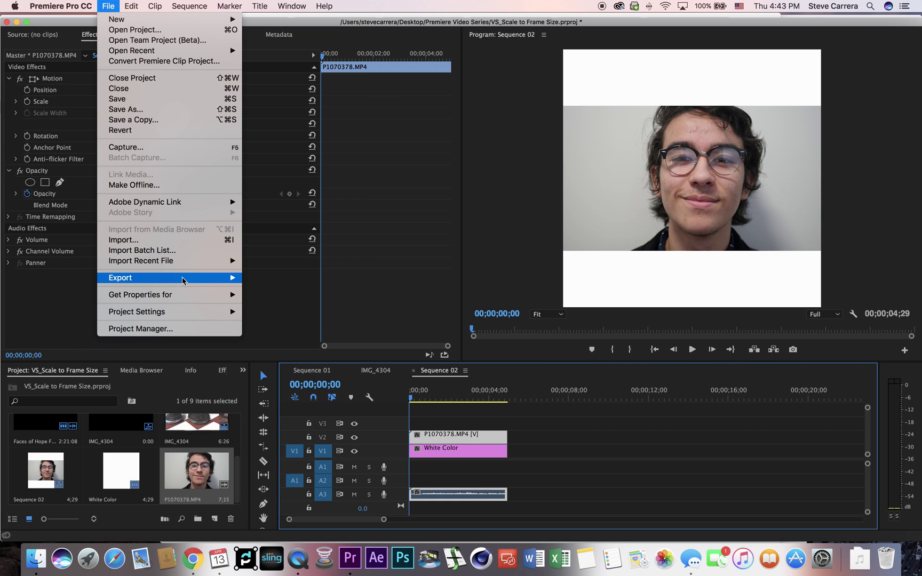
In Export Settings, set the audio to 44100 Hz sample rate and Mono channels.
{"action": "mouse_move", "coordinate": [173, 277]}
{"action": "left_click", "coordinate": [273, 280]}
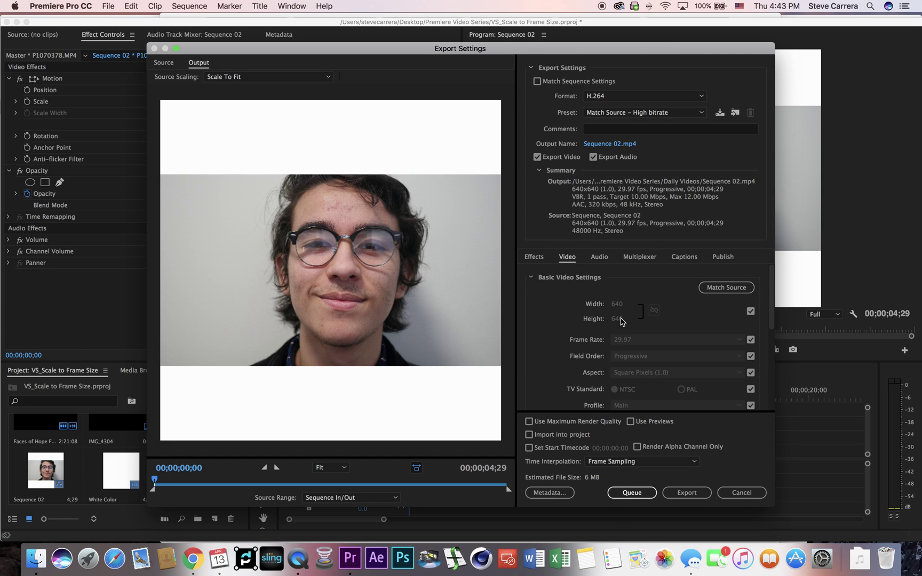
{"action": "left_click", "coordinate": [600, 257]}
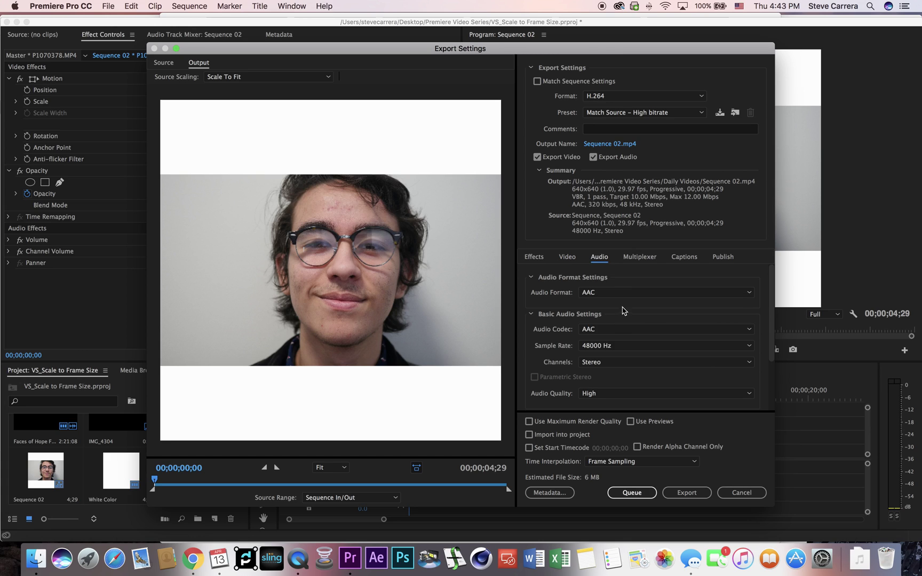
{"action": "left_click", "coordinate": [627, 345]}
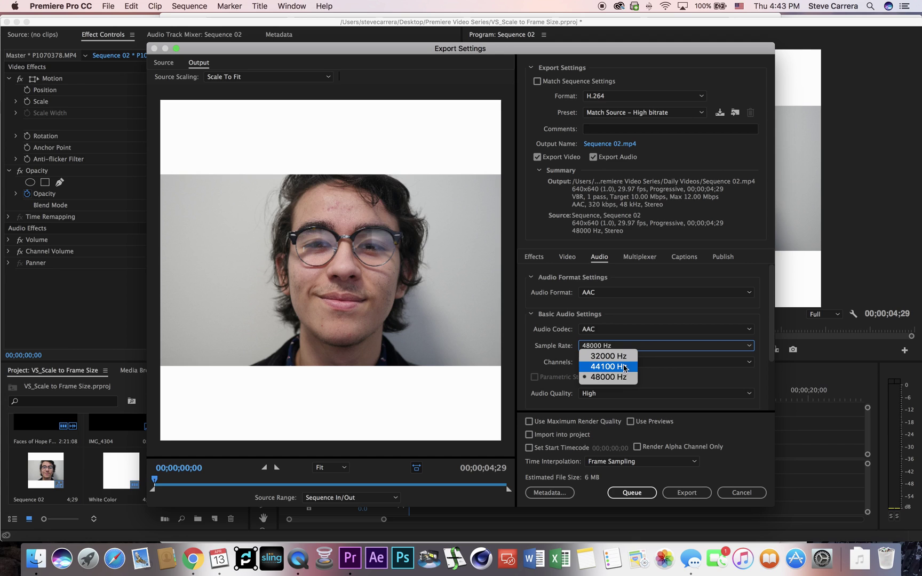
{"action": "left_click", "coordinate": [624, 367]}
{"action": "left_click", "coordinate": [625, 363]}
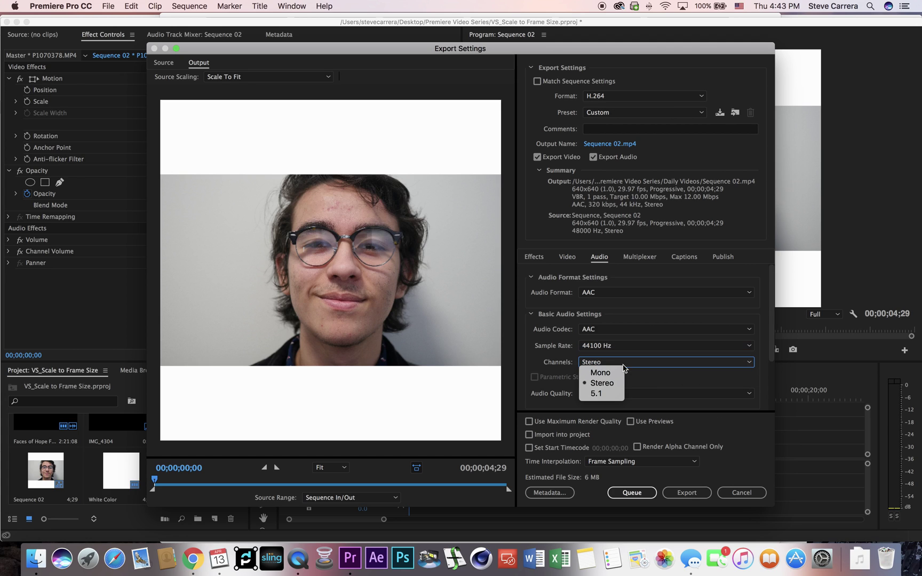
{"action": "left_click", "coordinate": [600, 373]}
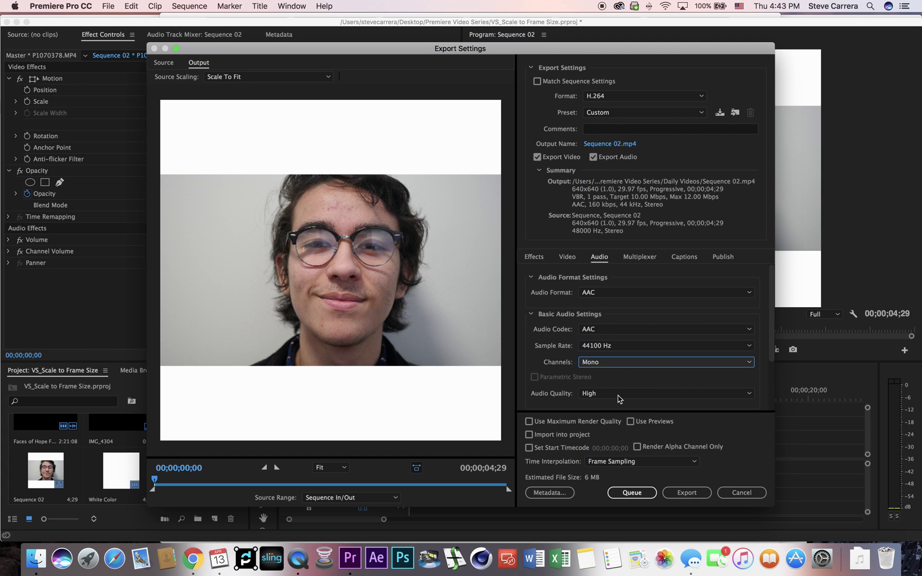
{"action": "left_click", "coordinate": [563, 257]}
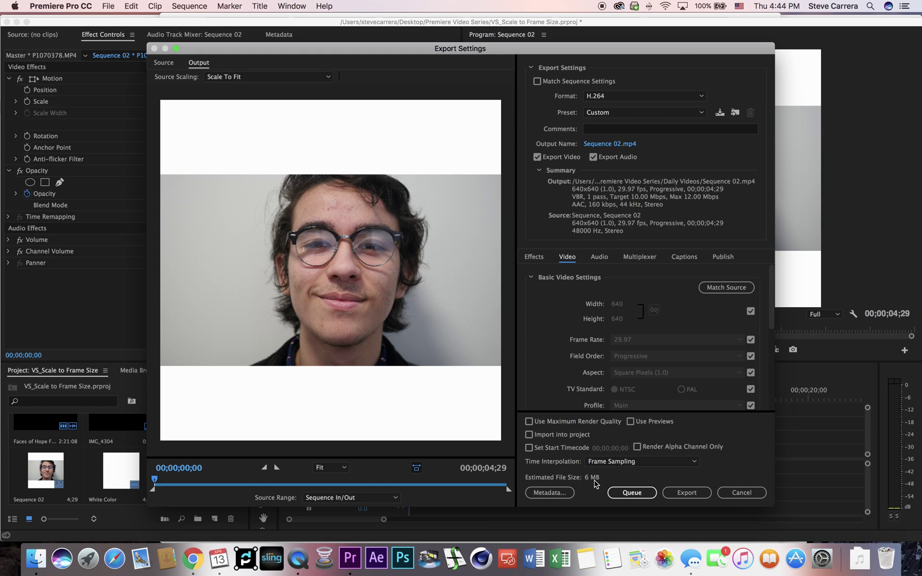
Keep the Custom preset and start the H.264 export of Sequence 02.
{"action": "left_click", "coordinate": [720, 112]}
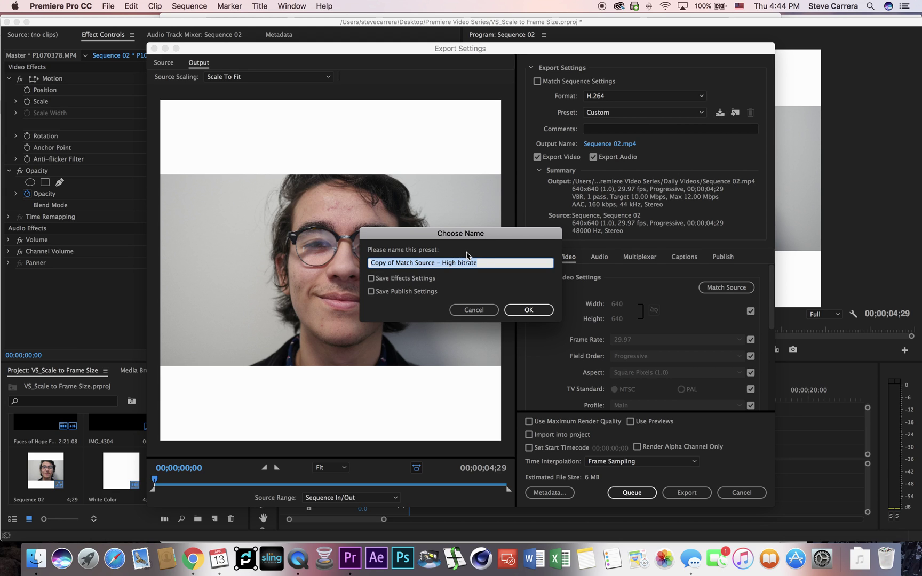
{"action": "key", "text": "Escape"}
{"action": "left_click", "coordinate": [690, 112]}
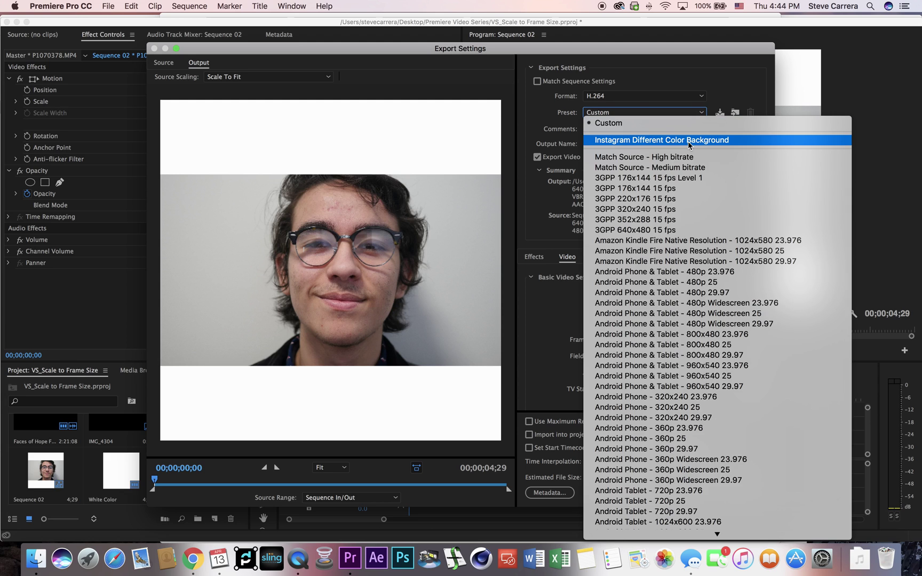
{"action": "left_click", "coordinate": [525, 200]}
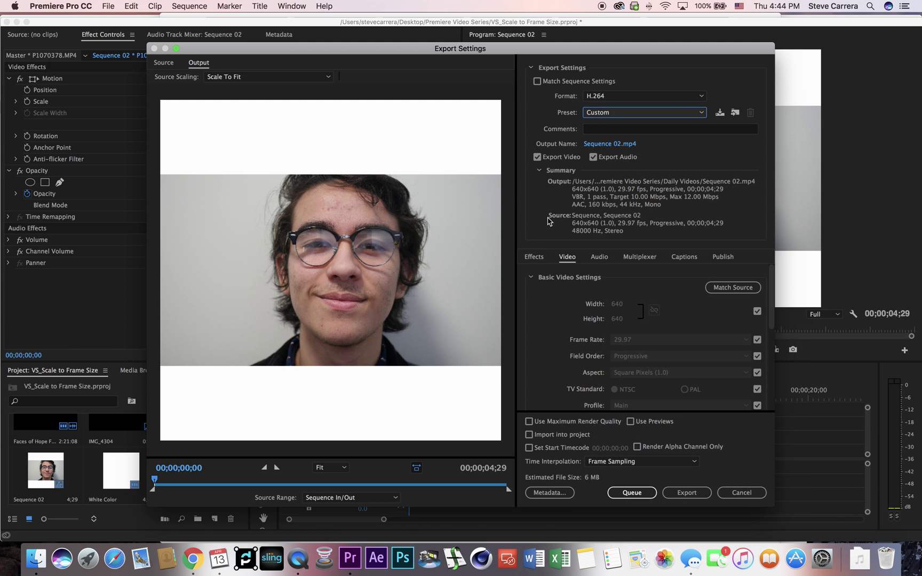
{"action": "left_click", "coordinate": [692, 496]}
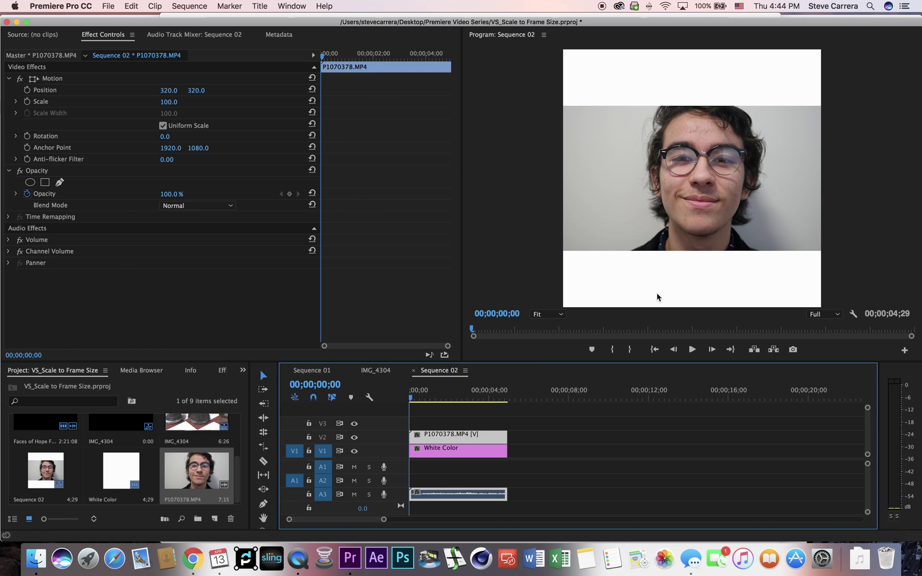
After encoding finishes, switch through the app switcher back to Premiere Pro.
{"action": "key", "text": "super+Tab"}
{"action": "key", "text": "super+shift+Tab"}
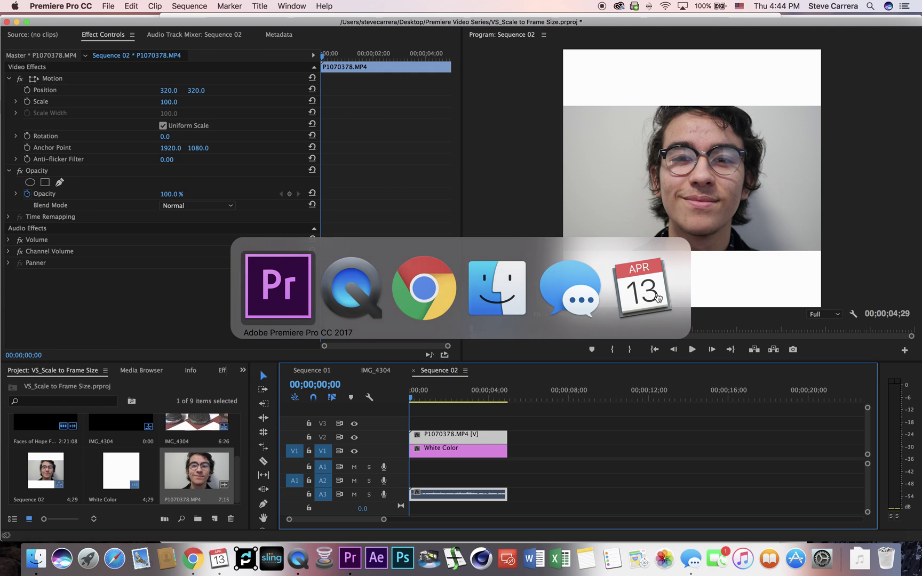